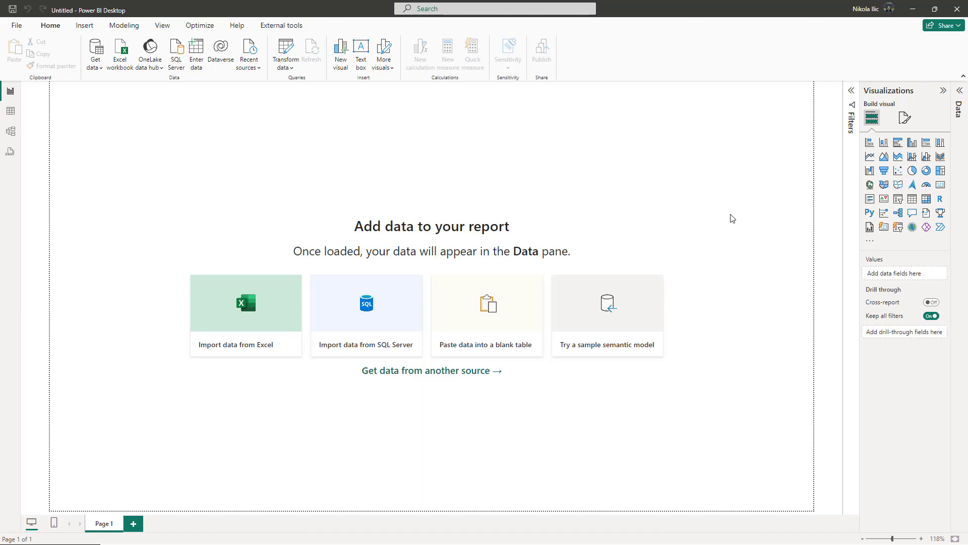
# Step: Pick the financials table from the sample data and send it to Power Query for transforming
pyautogui.click(600, 312)
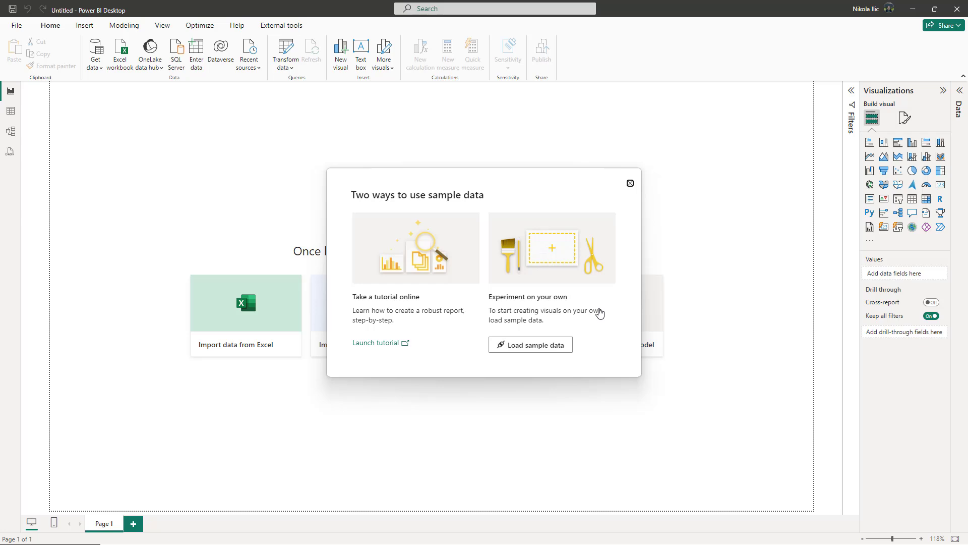
pyautogui.click(536, 348)
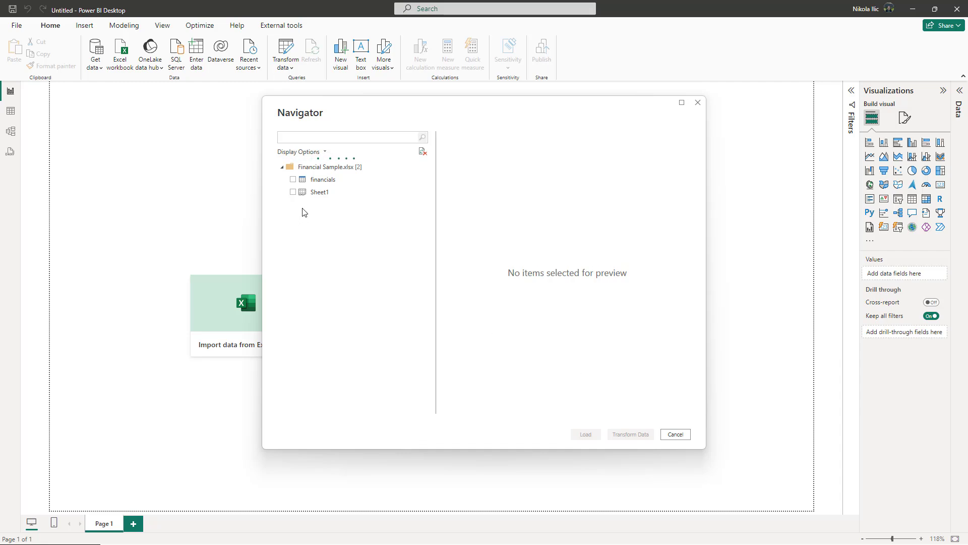
pyautogui.click(293, 180)
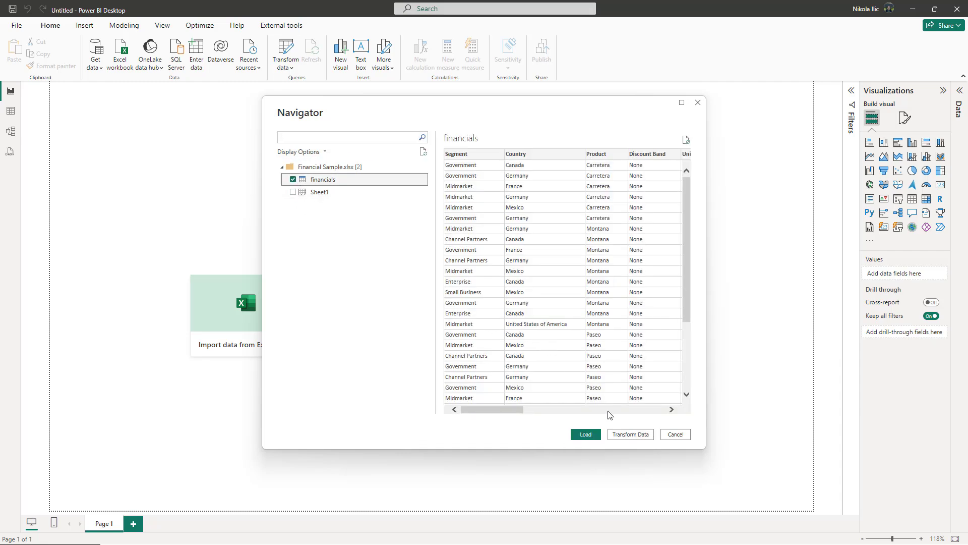
pyautogui.click(628, 435)
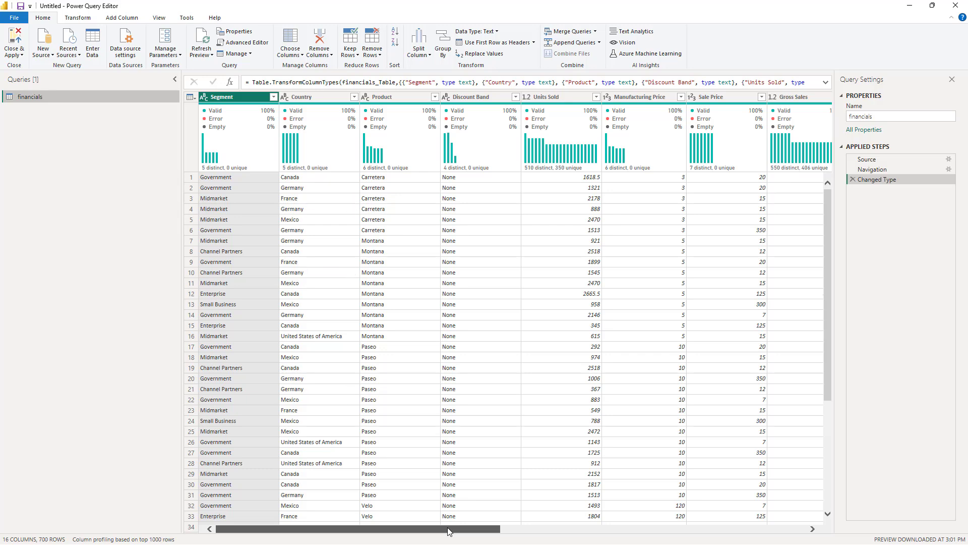
# Step: Scroll across the 16 financials columns and back to review them
pyautogui.moveTo(449, 530); pyautogui.dragTo(790, 524)
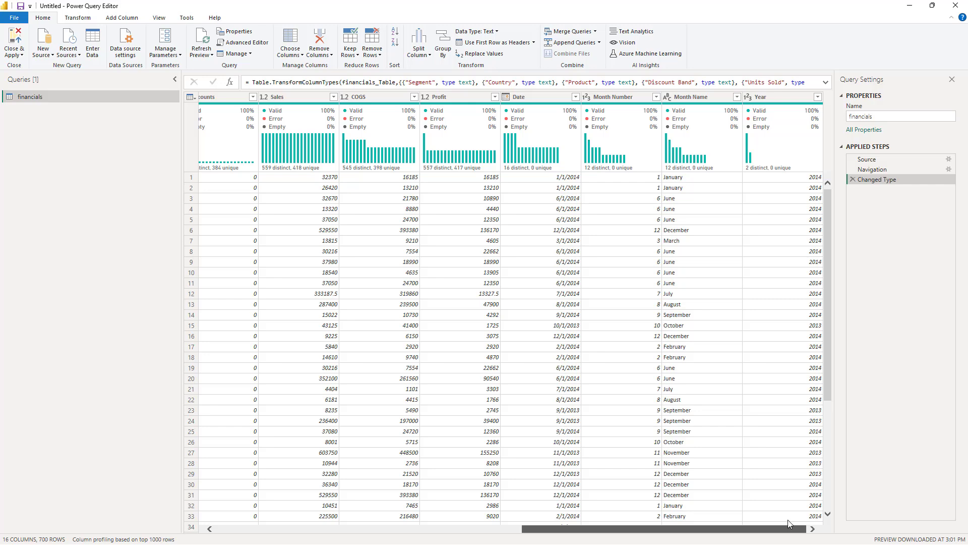
pyautogui.moveTo(788, 519); pyautogui.dragTo(419, 512)
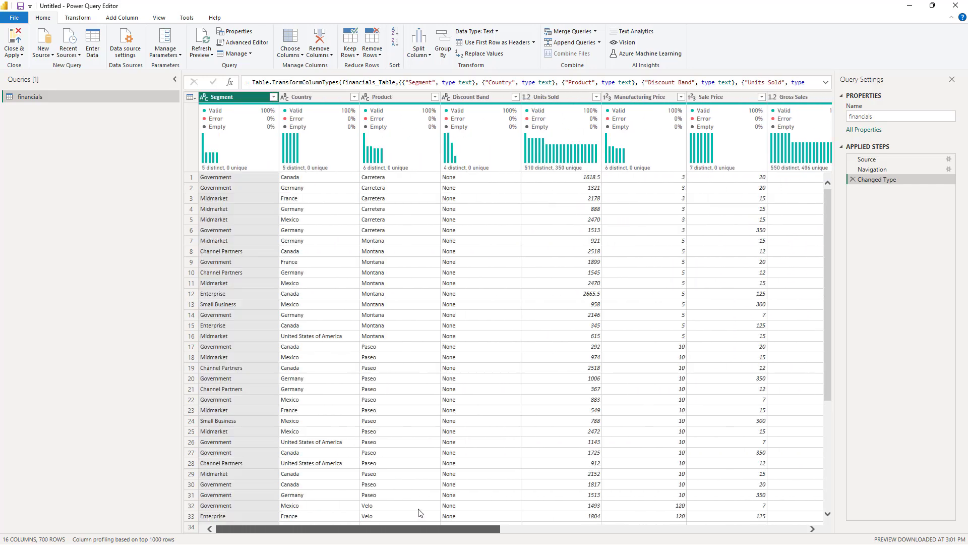
# Step: Duplicate the financials query and rename the copy 'Segment'
pyautogui.rightClick(39, 99)
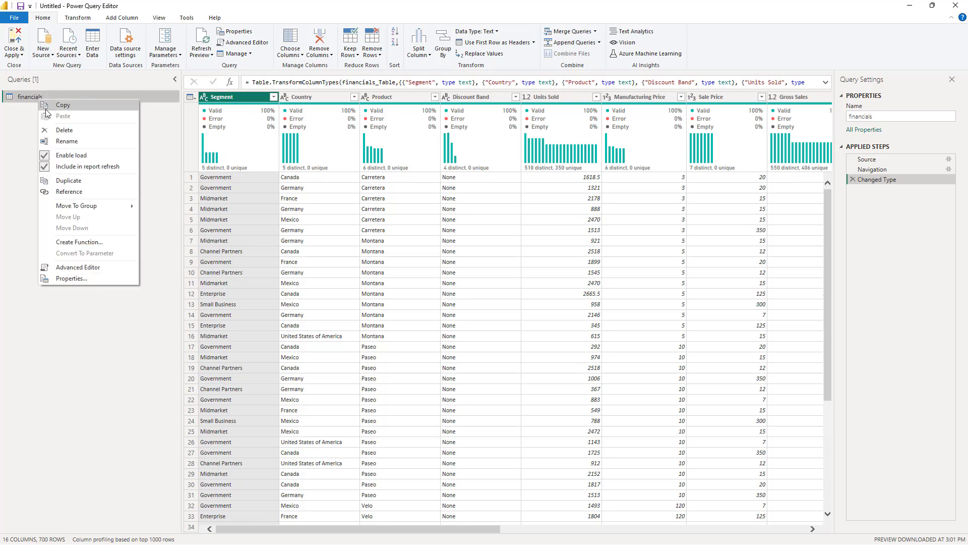
pyautogui.click(63, 177)
pyautogui.doubleClick(57, 110)
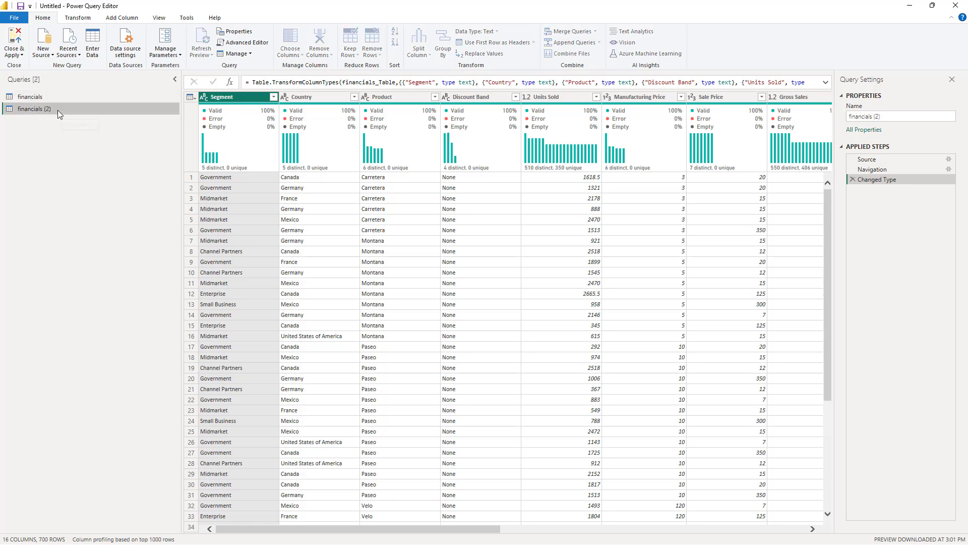
pyautogui.write('Segment')
pyautogui.press('Return')
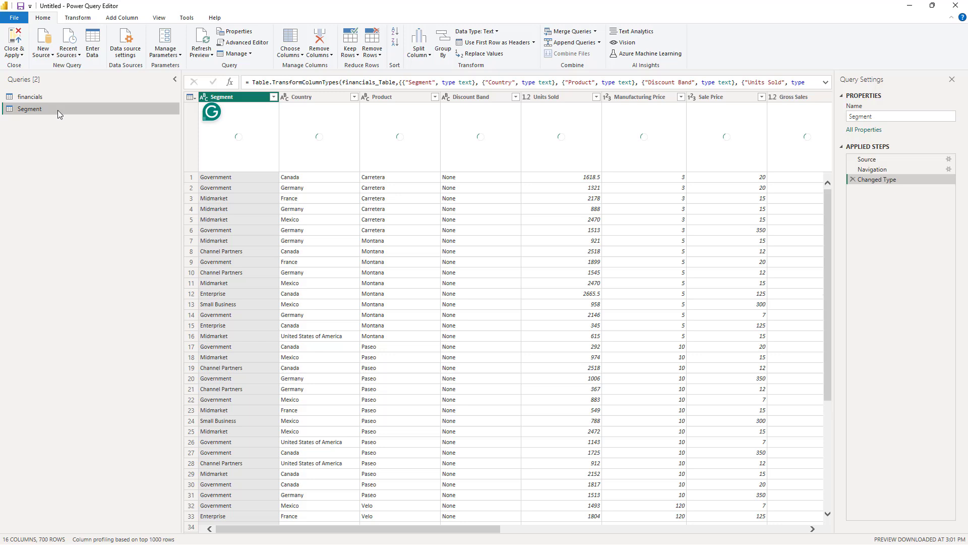
# Step: Keep only the Segment column and remove duplicates, leaving five segment values
pyautogui.rightClick(250, 102)
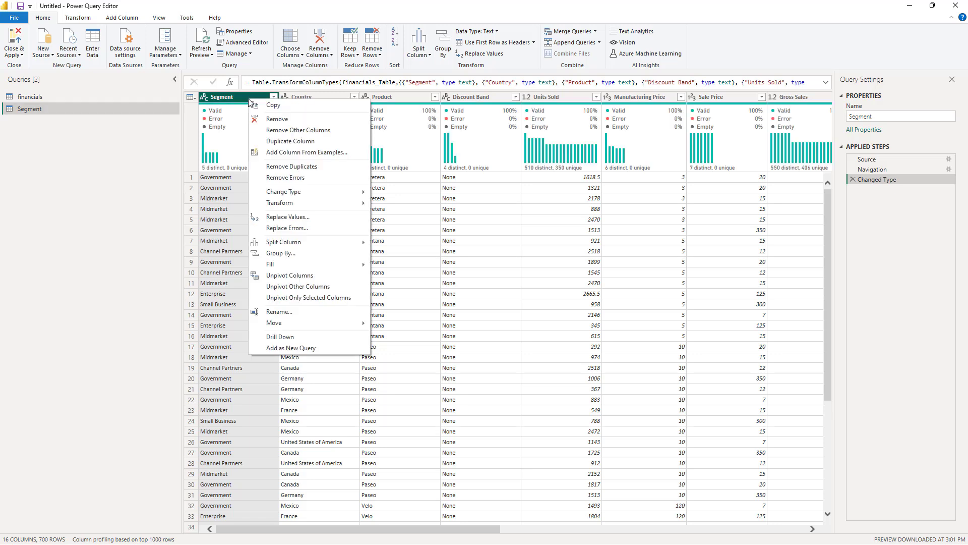
pyautogui.click(267, 130)
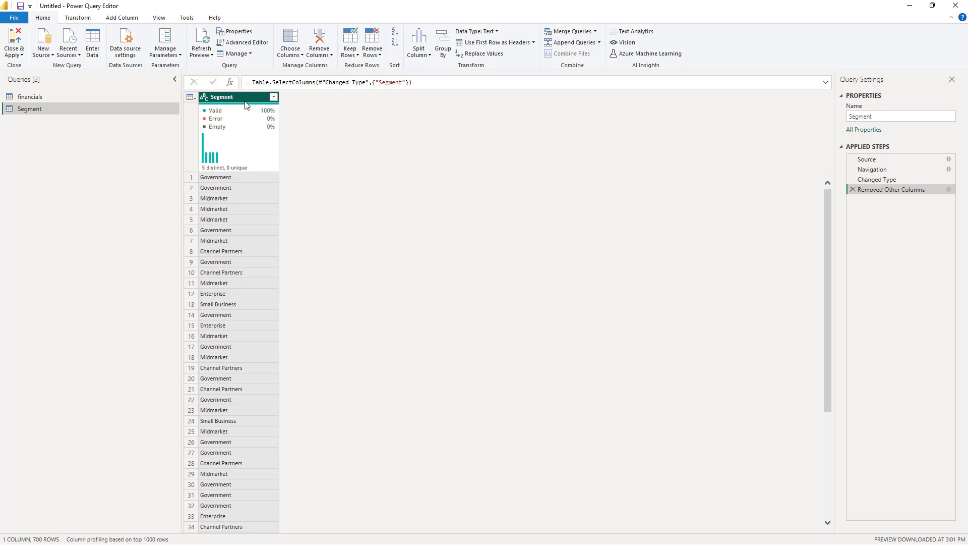
pyautogui.rightClick(246, 105)
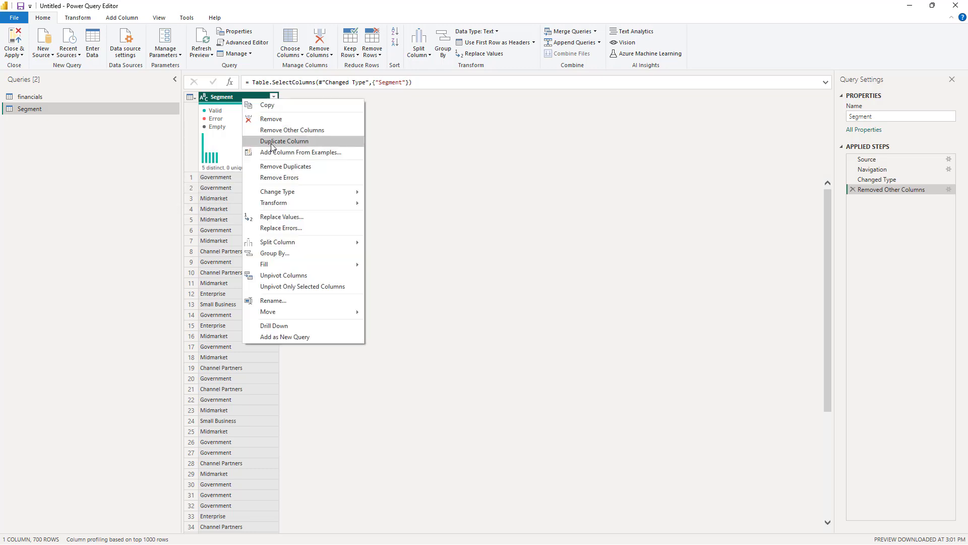
pyautogui.click(276, 166)
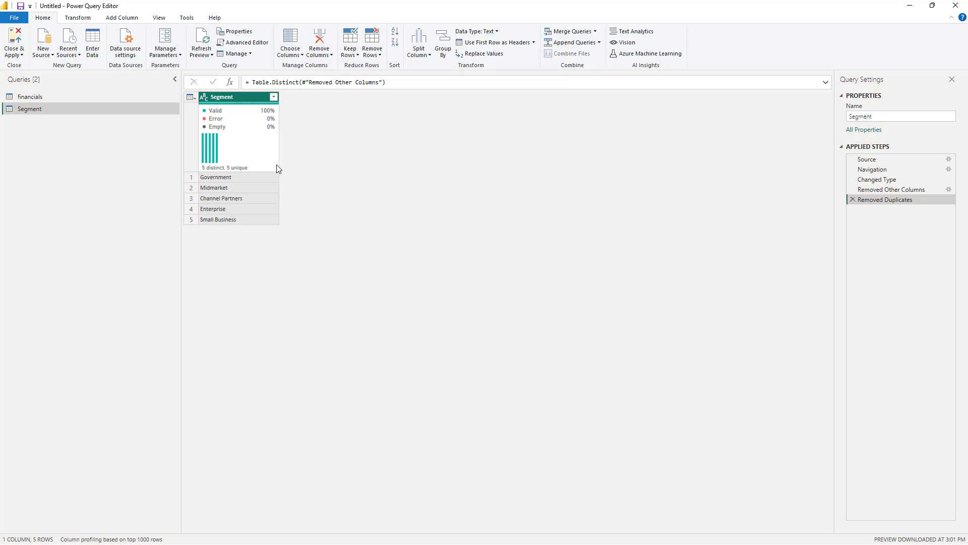
# Step: Add an index column starting from 1 to Segment and name it 'SegmentID'
pyautogui.click(122, 18)
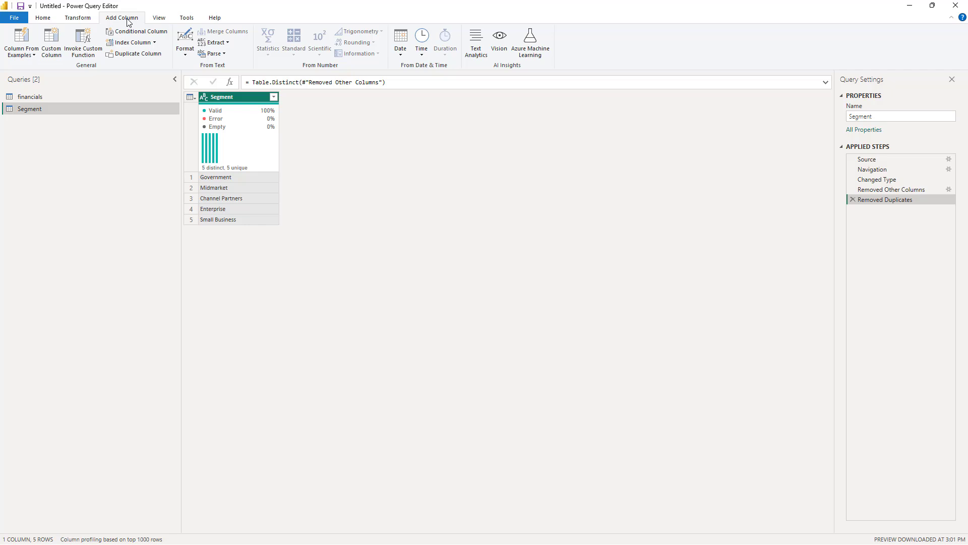
pyautogui.click(154, 44)
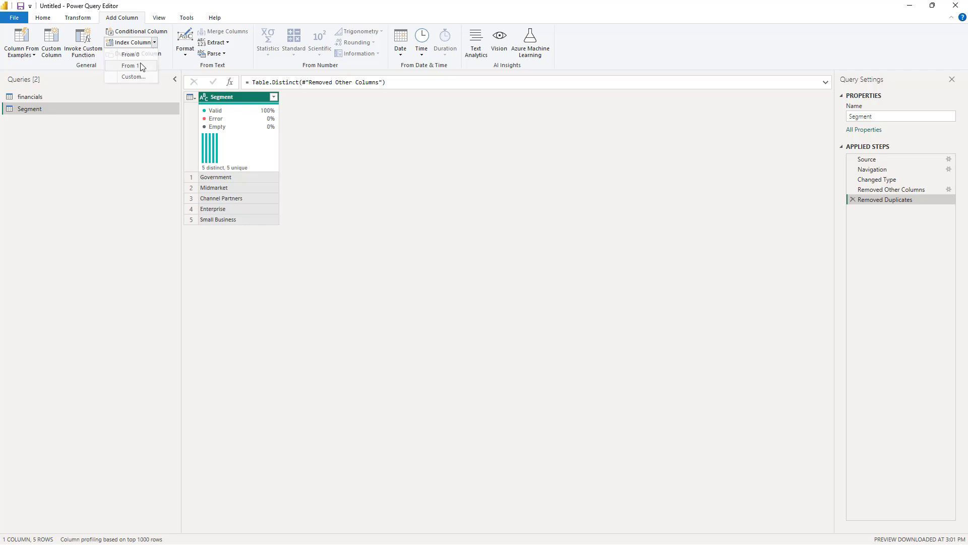
pyautogui.click(141, 66)
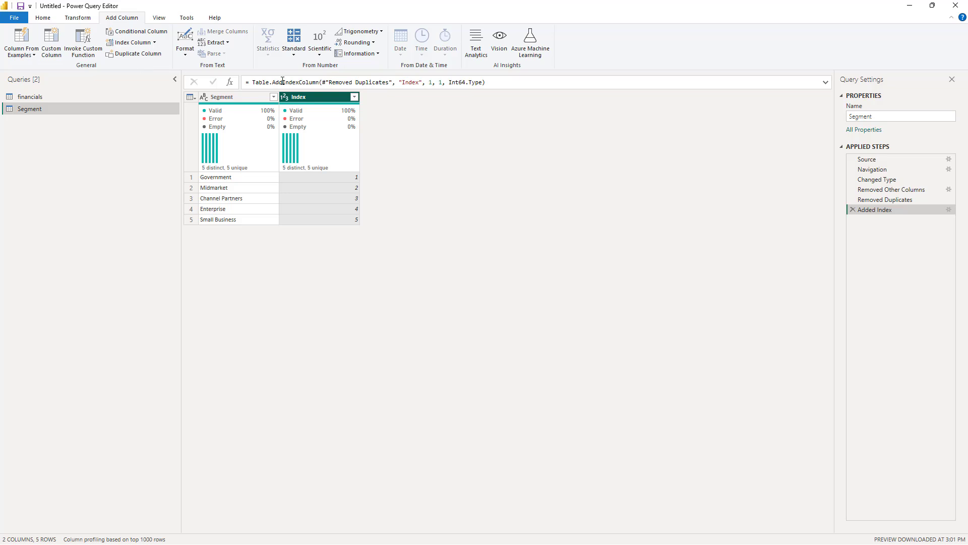
pyautogui.click(312, 100)
pyautogui.doubleClick(313, 100)
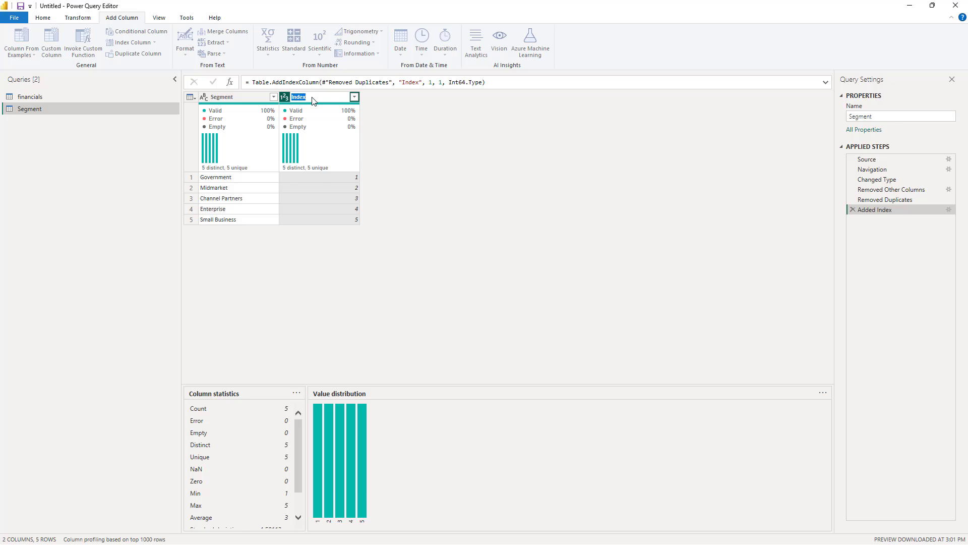
pyautogui.write('SegmentID')
pyautogui.press('Return')
# Step: Duplicate the financials query and rename the copy 'Date'
pyautogui.click(62, 95)
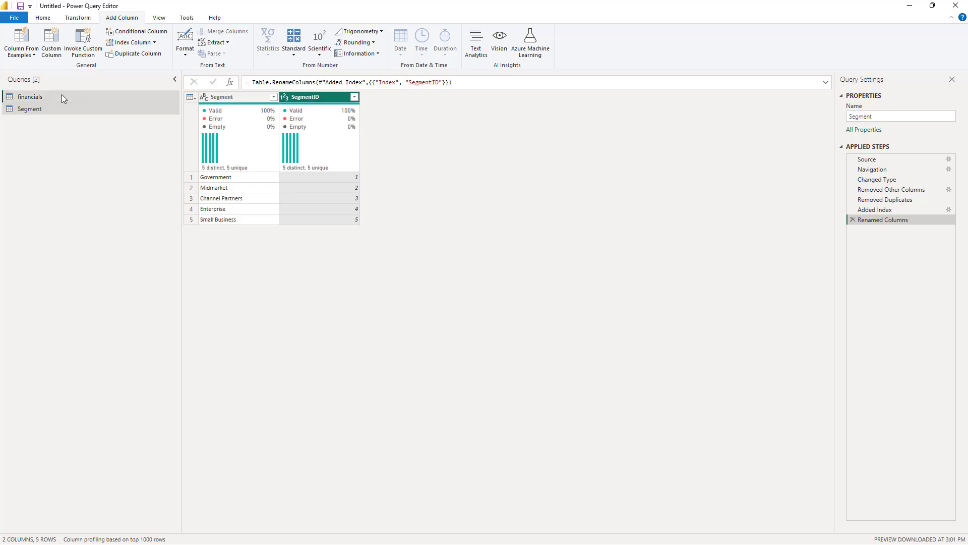
pyautogui.rightClick(62, 95)
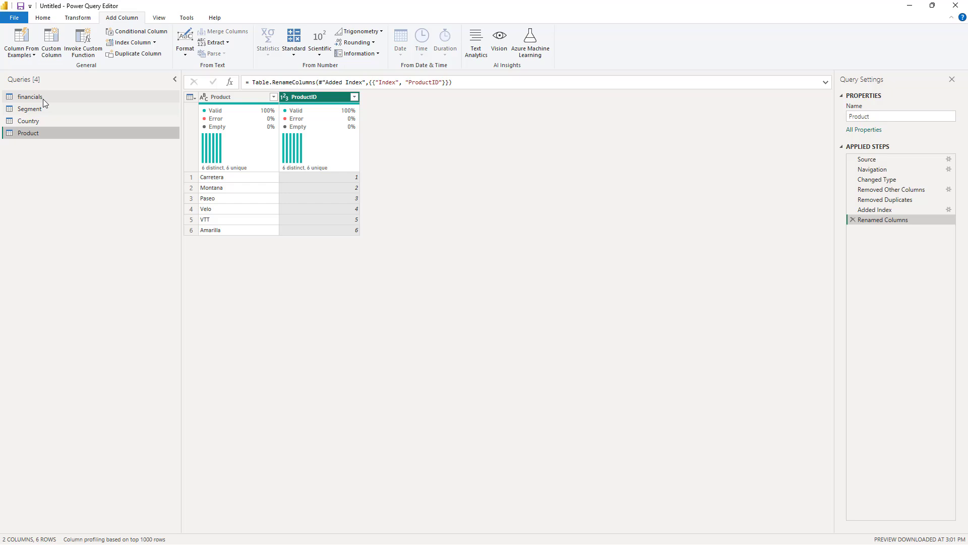
pyautogui.click(43, 96)
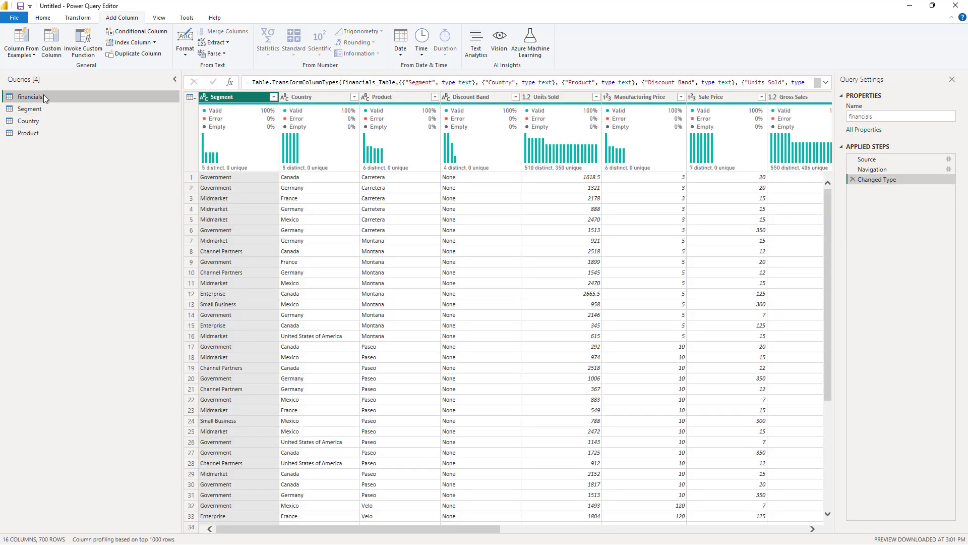
pyautogui.rightClick(44, 94)
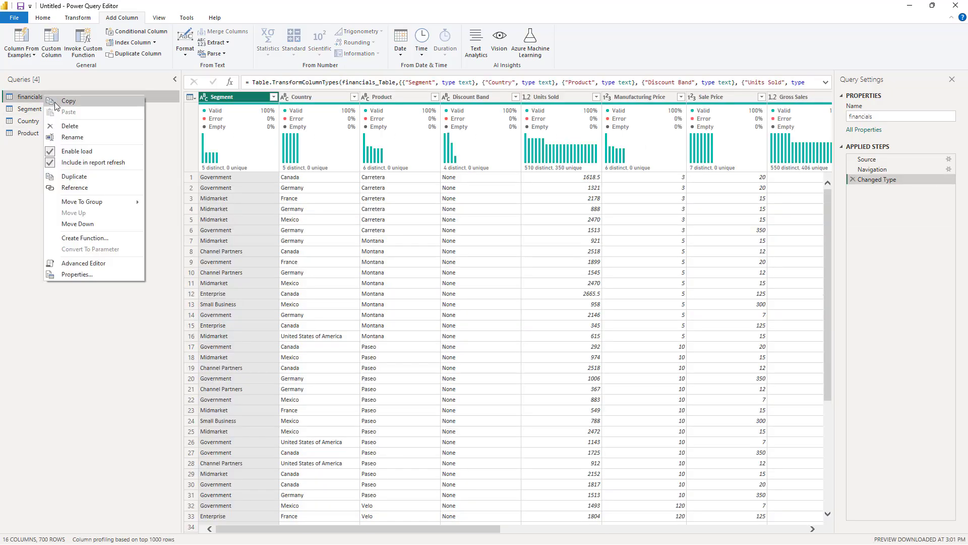
pyautogui.click(75, 177)
pyautogui.doubleClick(59, 145)
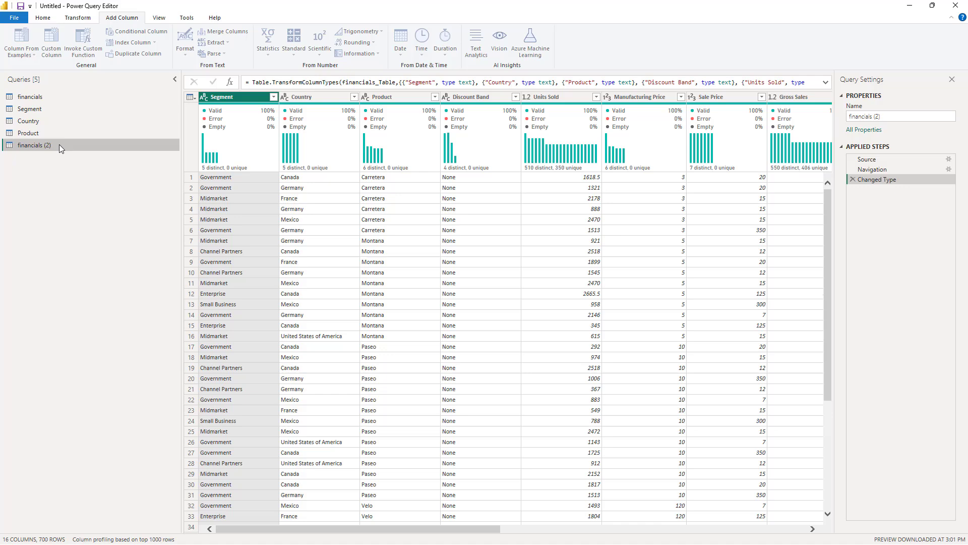
pyautogui.write('Date')
pyautogui.press('Return')
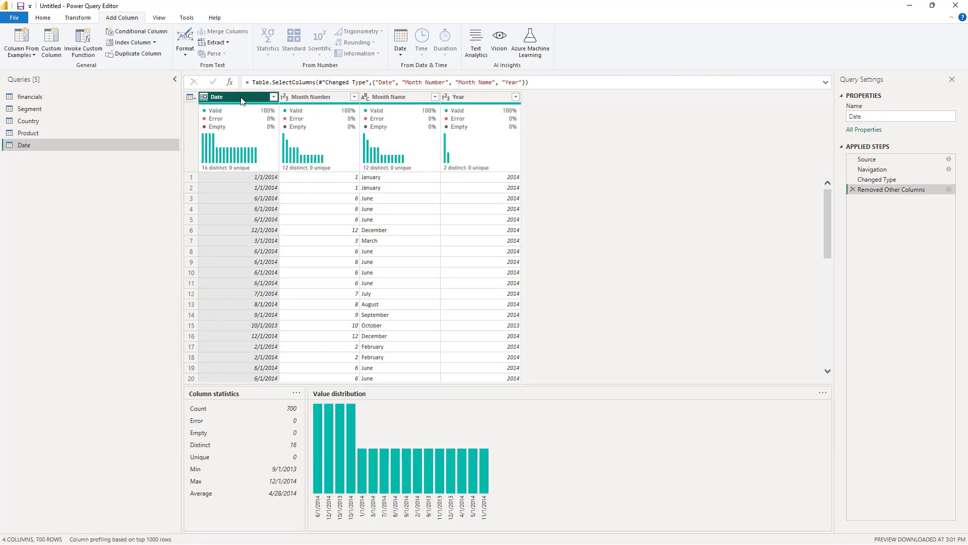
# Step: Remove duplicate dates from the Date query, then return to financials
pyautogui.rightClick(241, 99)
pyautogui.click(279, 165)
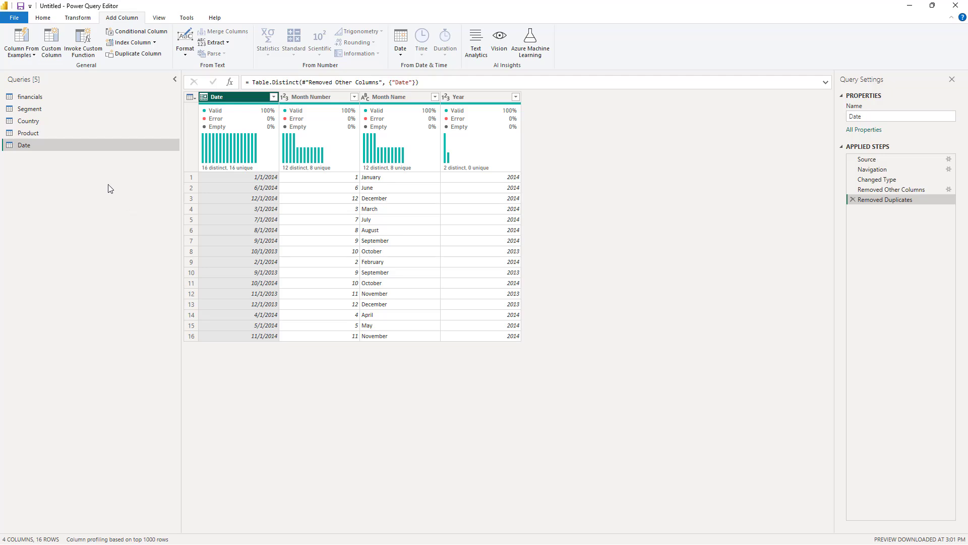
pyautogui.click(61, 100)
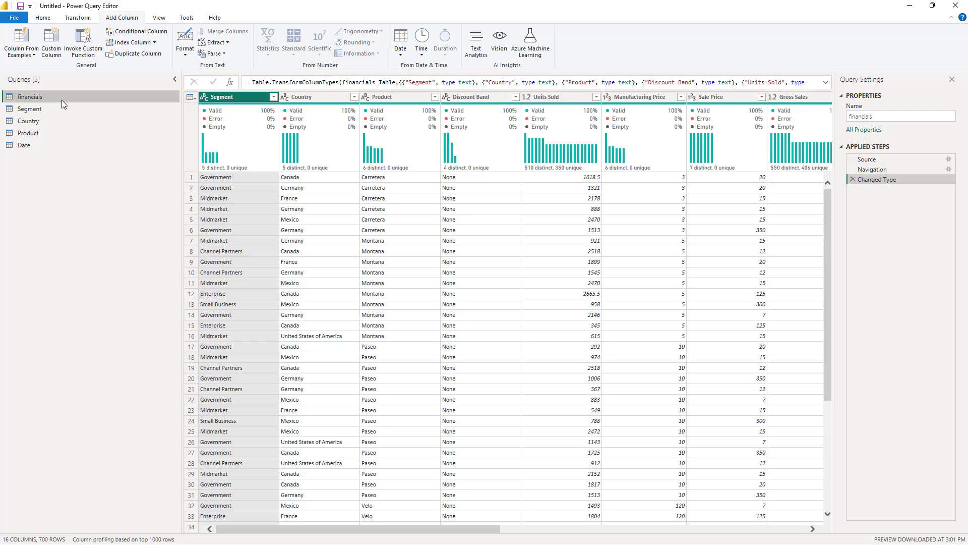
# Step: Merge financials with the Segment query, matching on the Segment column
pyautogui.click(81, 21)
pyautogui.click(44, 20)
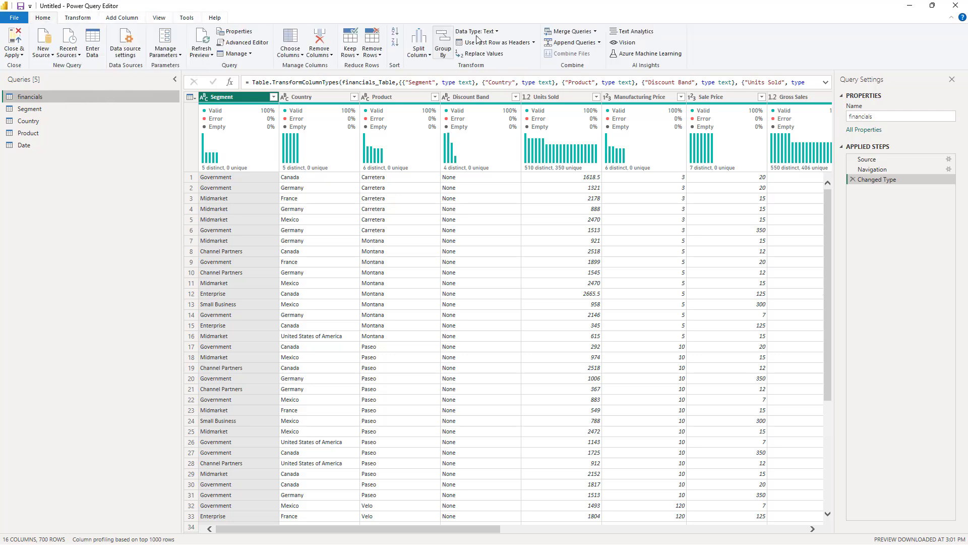
pyautogui.click(595, 31)
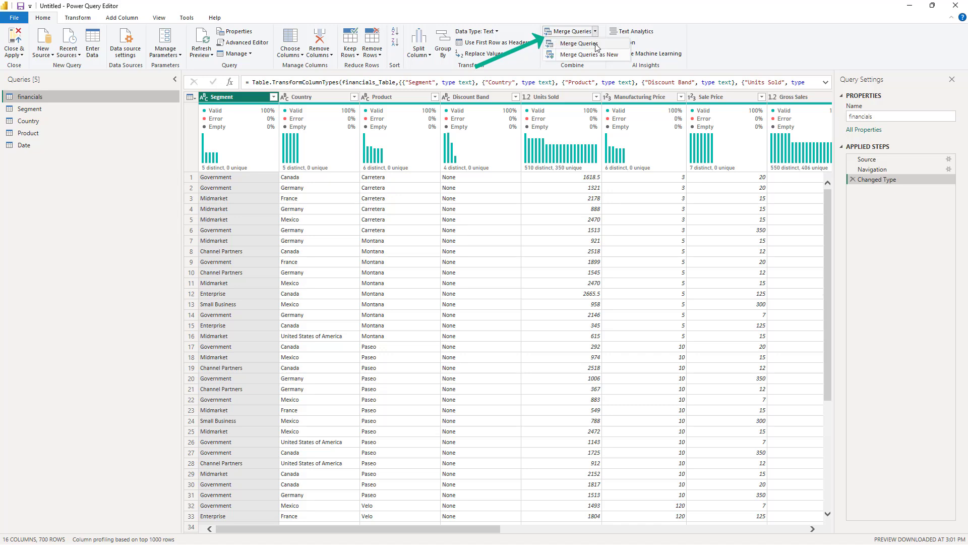
pyautogui.click(578, 43)
pyautogui.click(349, 284)
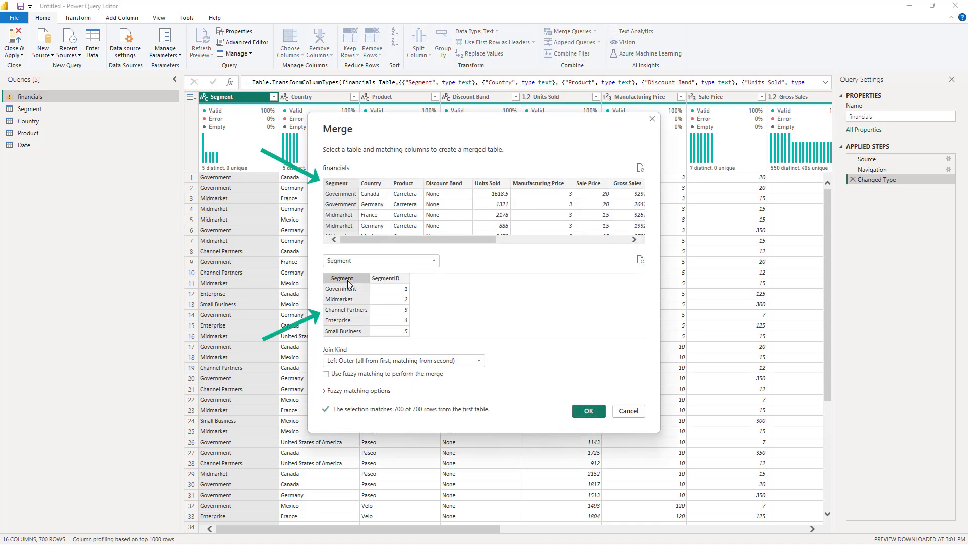
pyautogui.click(589, 411)
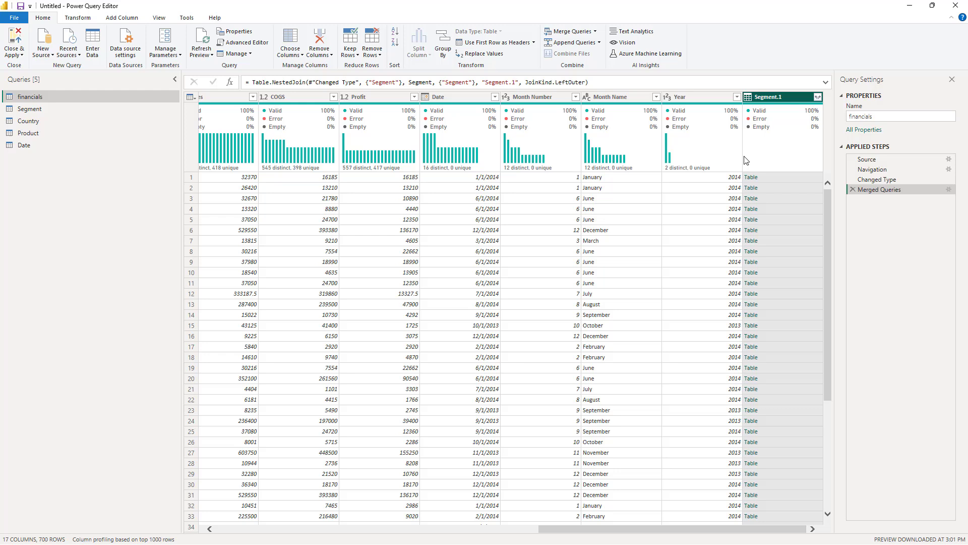
# Step: Expand only SegmentID without a prefix, then select the Segment, Country and Product columns
pyautogui.click(818, 97)
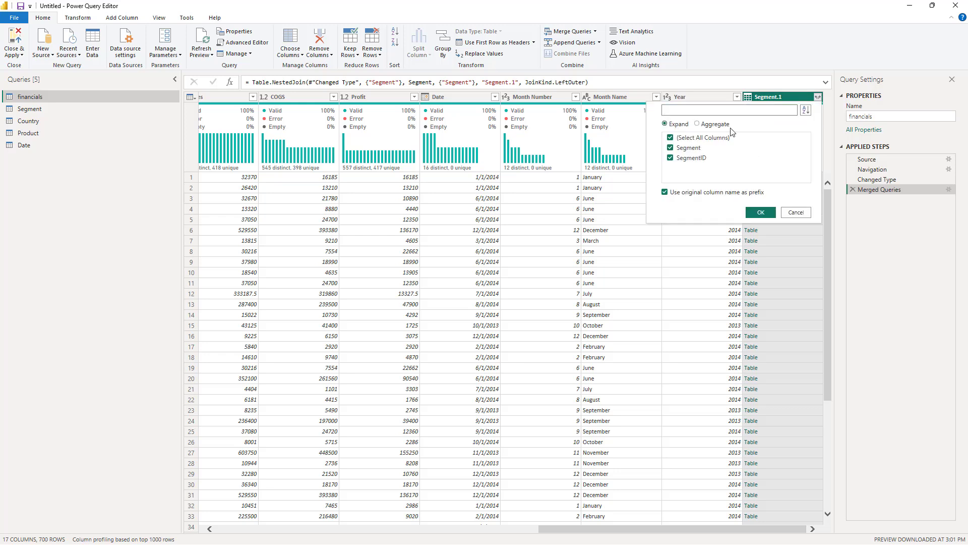
pyautogui.click(670, 138)
pyautogui.click(670, 157)
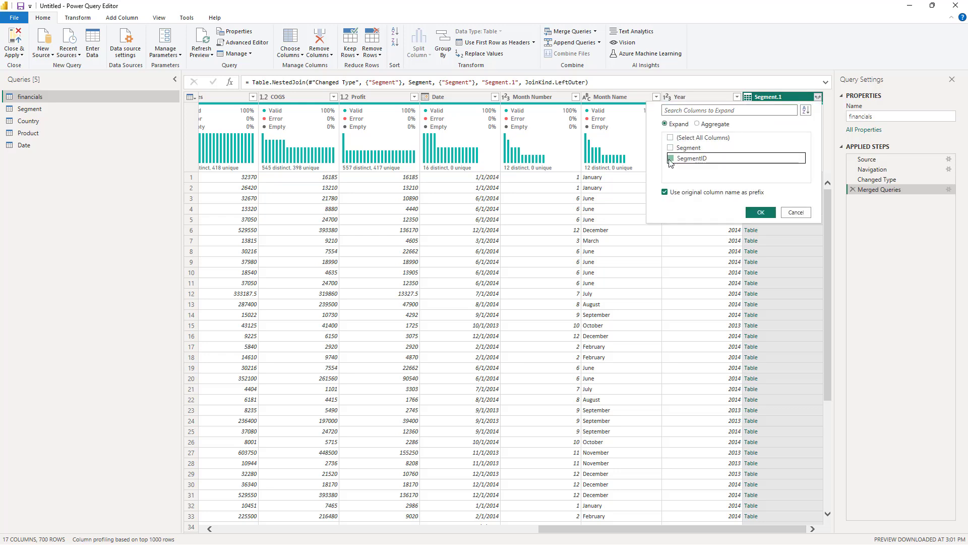
pyautogui.click(665, 192)
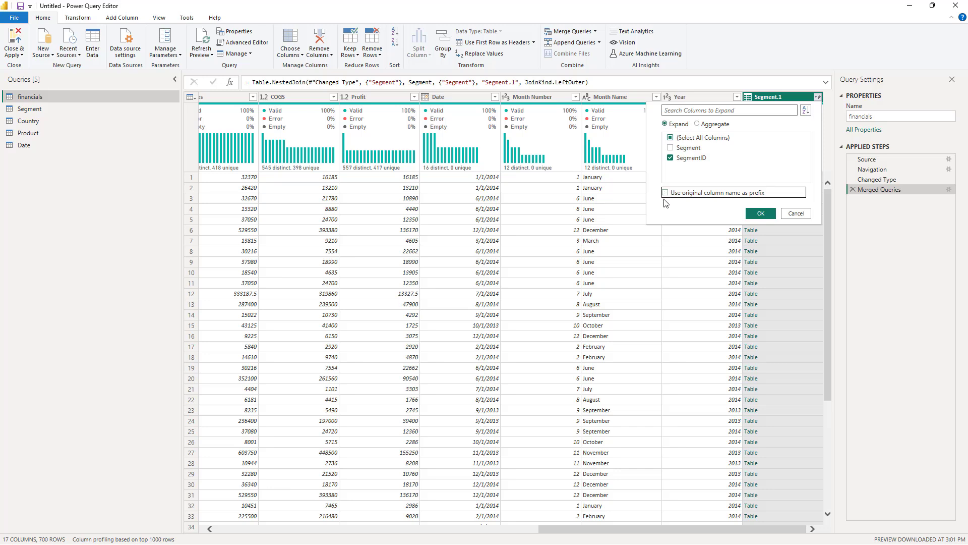
pyautogui.click(762, 214)
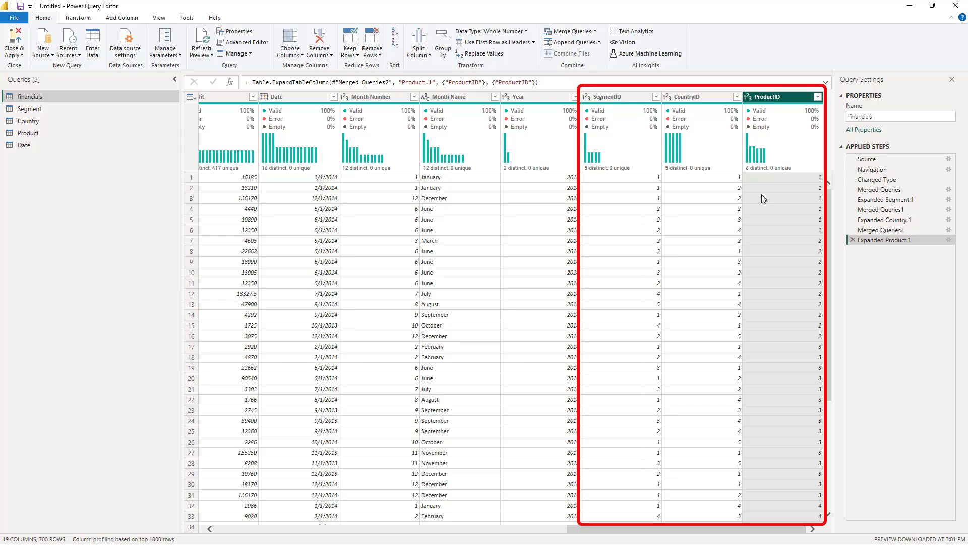
pyautogui.keyDown('shift'); pyautogui.click(384, 97); pyautogui.keyUp('shift')
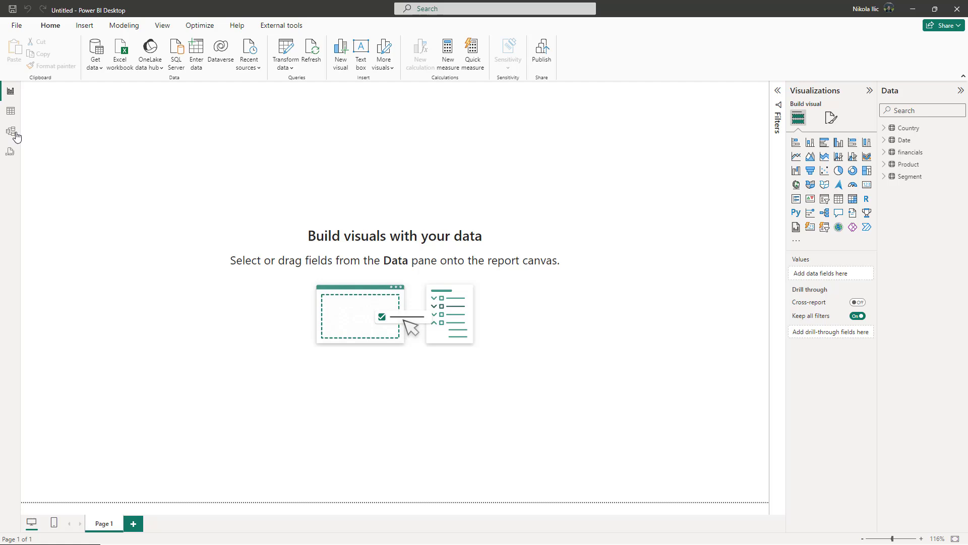
# Step: In Model view, arrange the financials, Segment, Date and Product tables around the centre
pyautogui.click(16, 135)
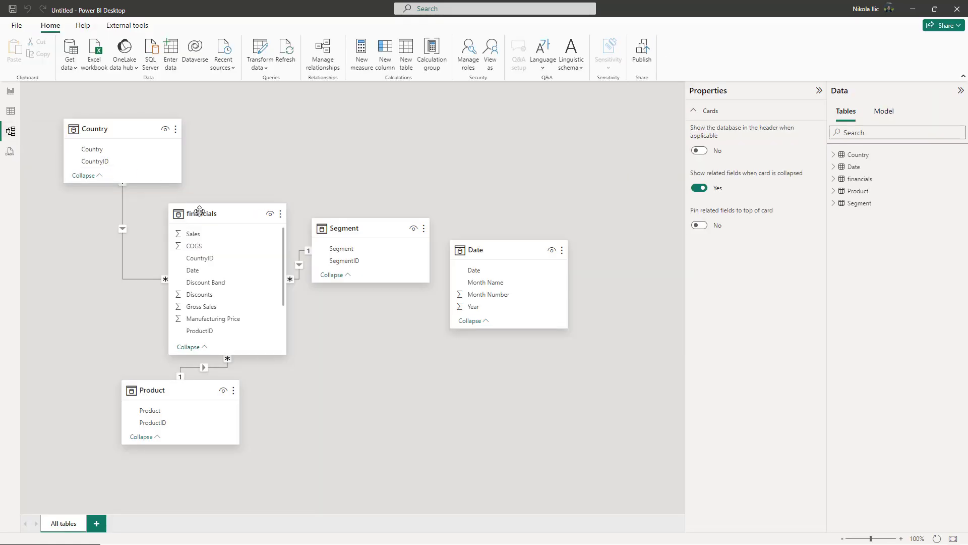
pyautogui.moveTo(199, 210); pyautogui.dragTo(308, 274)
pyautogui.moveTo(396, 224); pyautogui.dragTo(504, 150)
pyautogui.moveTo(516, 250); pyautogui.dragTo(542, 380)
pyautogui.moveTo(206, 389); pyautogui.dragTo(183, 409)
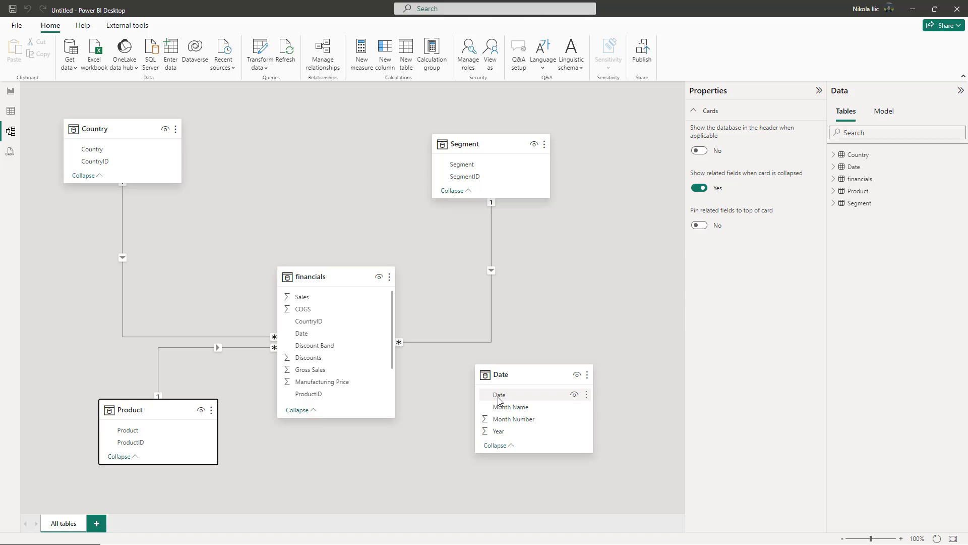
# Step: Relate Date's Date column to financials' Date and tidy the star layout
pyautogui.moveTo(499, 399); pyautogui.dragTo(404, 394)
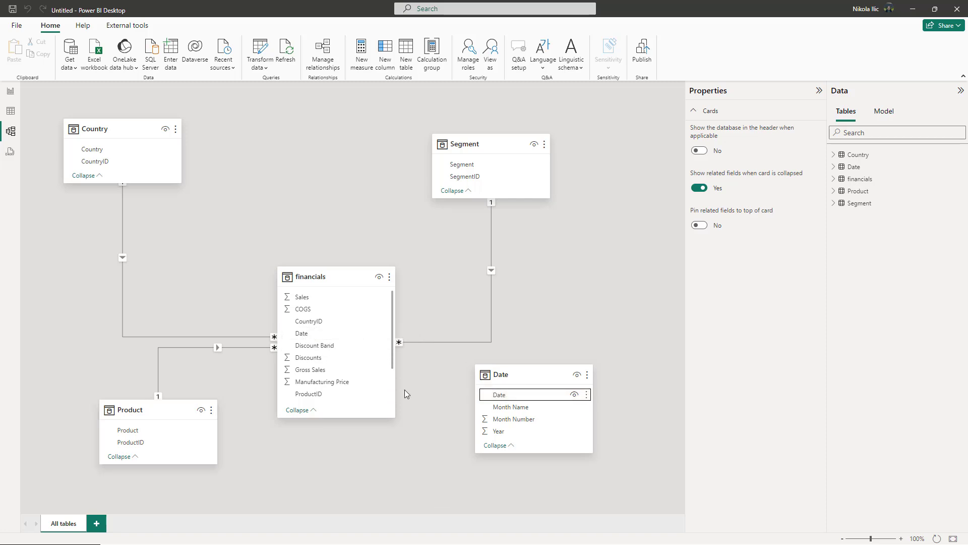
pyautogui.click(538, 323)
pyautogui.moveTo(509, 371); pyautogui.dragTo(476, 396)
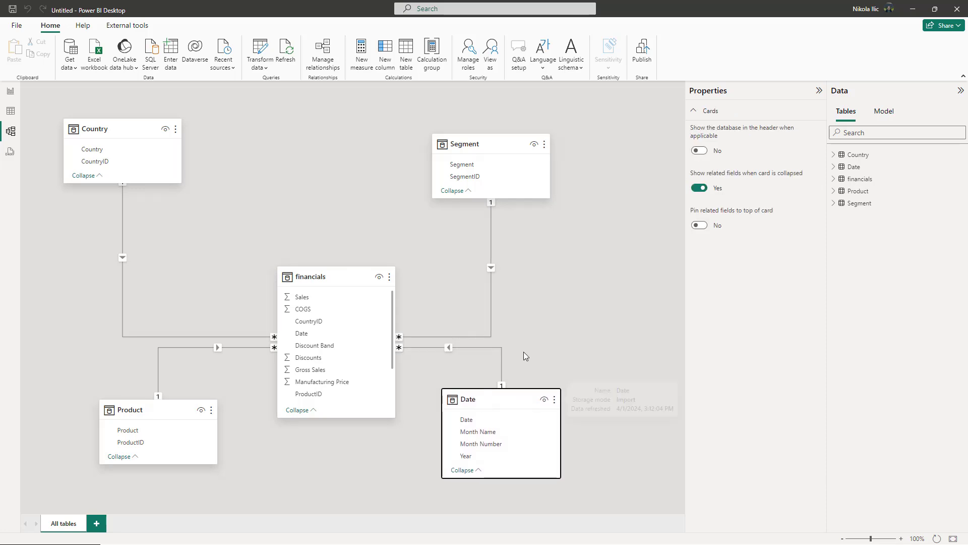
pyautogui.moveTo(329, 276); pyautogui.dragTo(313, 230)
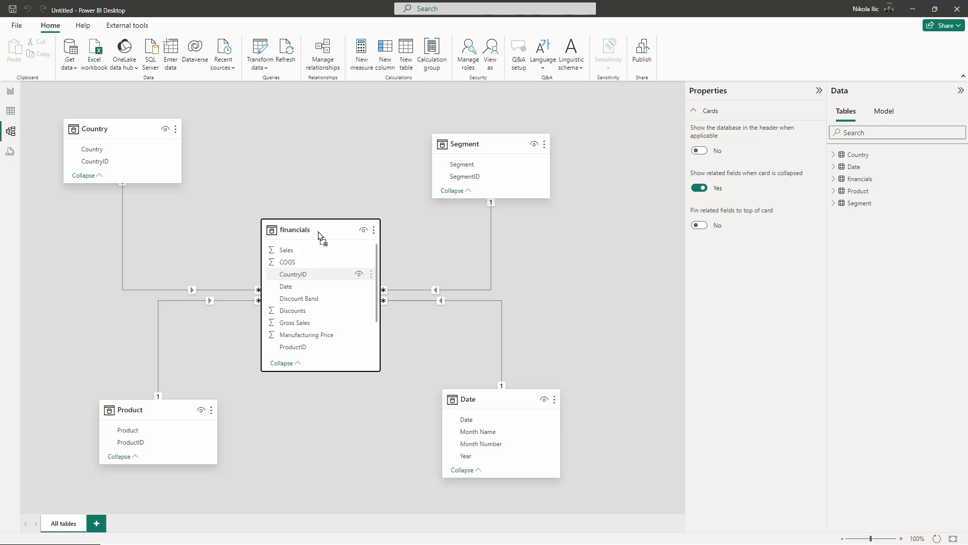